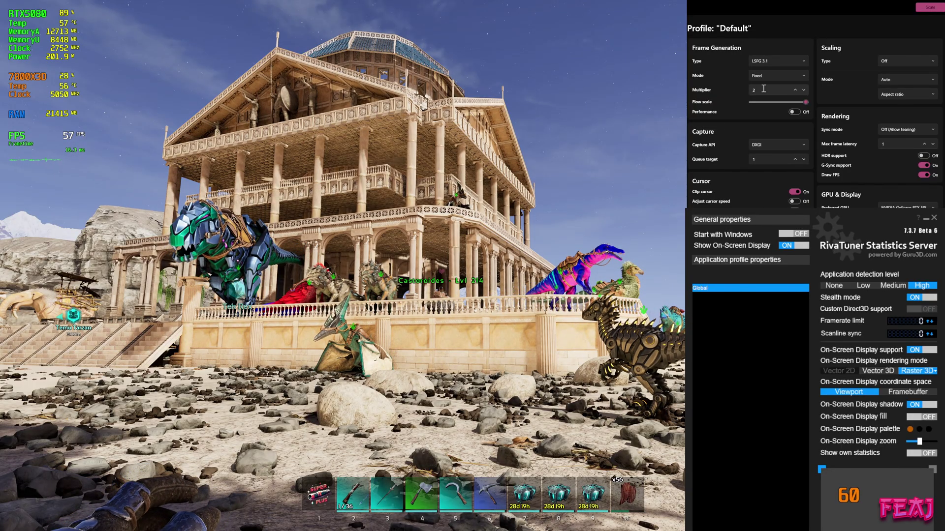
Lower the frame generation flow scale to about one third of its range, leaving Performance mode off.
mouse_move(805, 102)
mouse_down()
mouse_move(784, 103)
mouse_move(814, 101)
mouse_move(758, 104)
mouse_move(815, 103)
mouse_move(793, 106)
mouse_move(807, 105)
mouse_up()
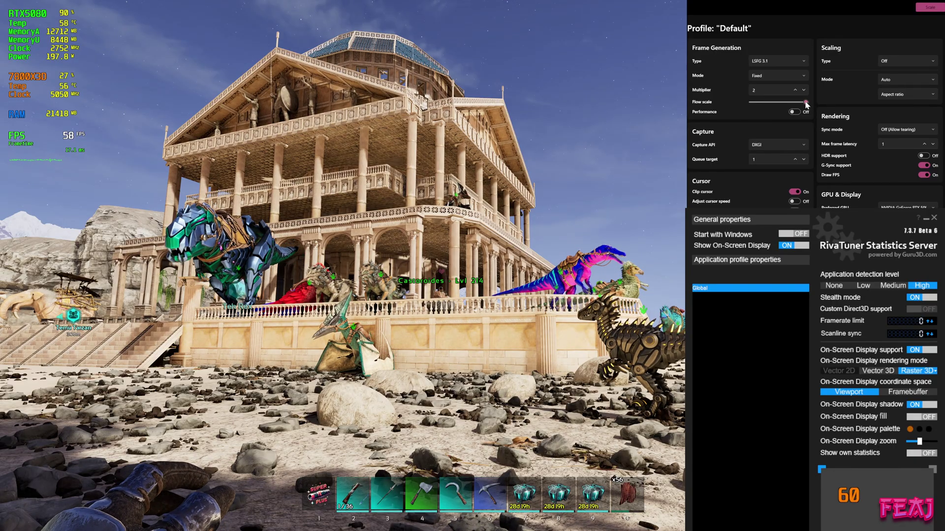
drag(806, 104, 784, 104)
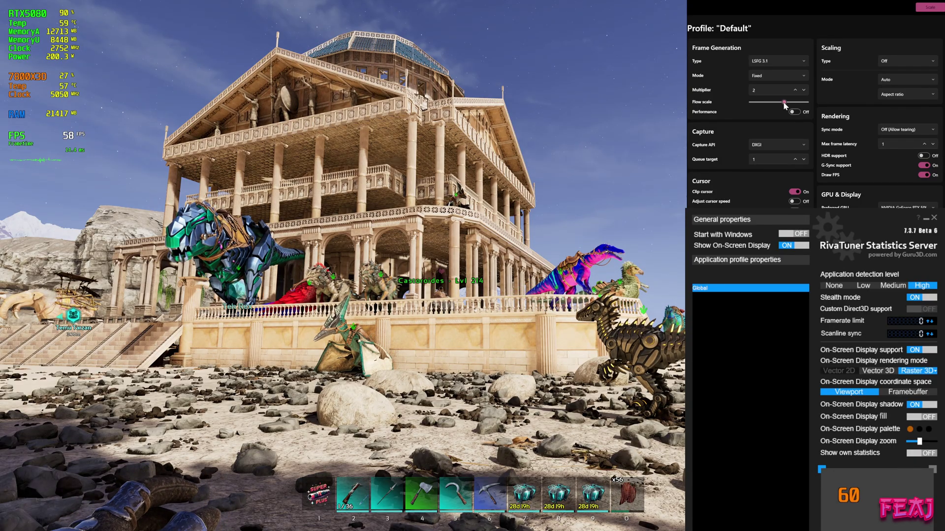
mouse_move(787, 104)
mouse_down()
mouse_move(808, 105)
mouse_move(786, 106)
mouse_move(795, 105)
mouse_up()
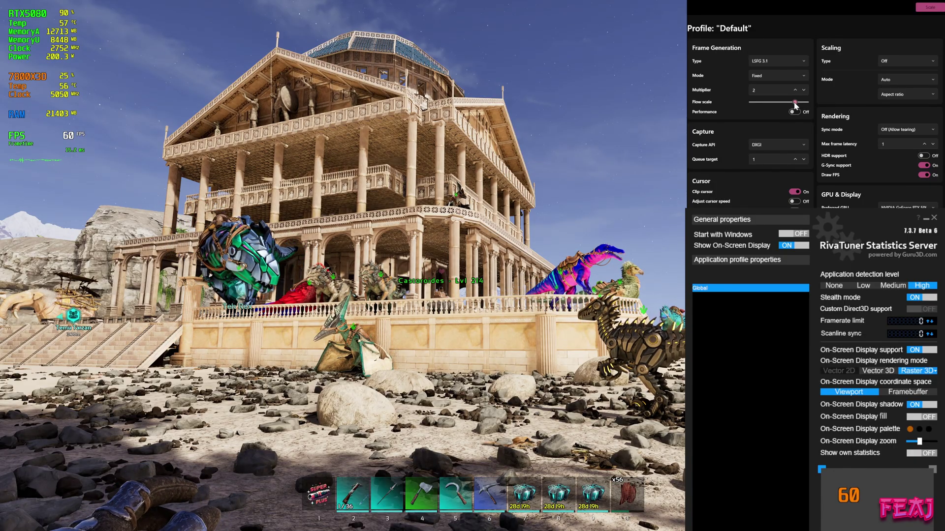
drag(795, 104, 771, 106)
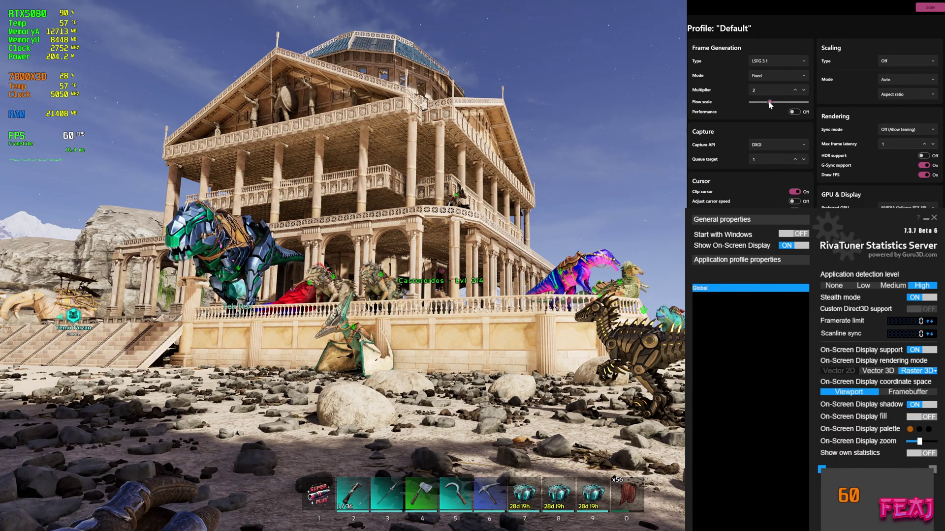
drag(770, 103, 760, 102)
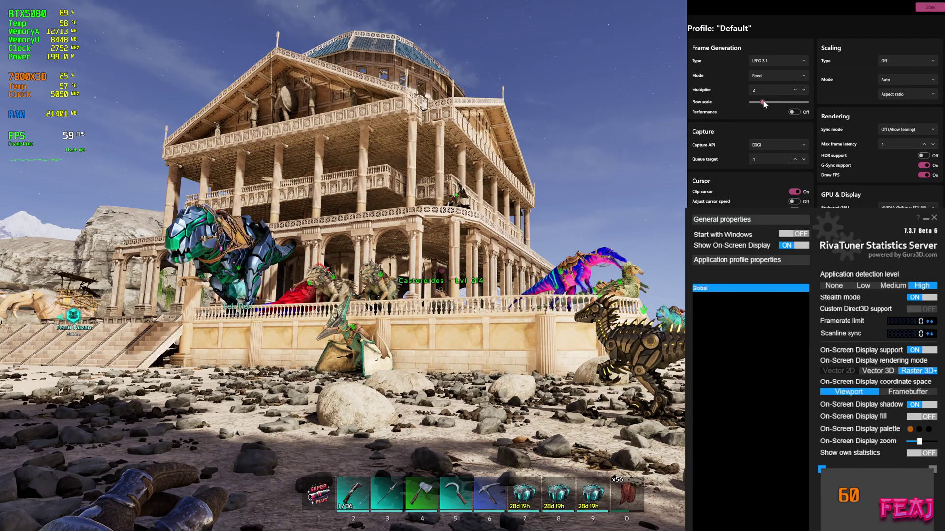
drag(765, 104, 771, 104)
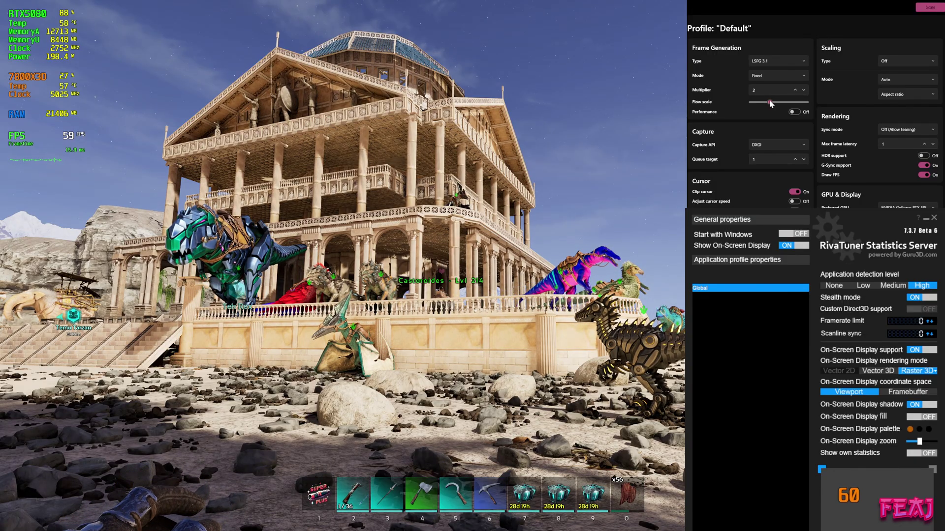
click(794, 112)
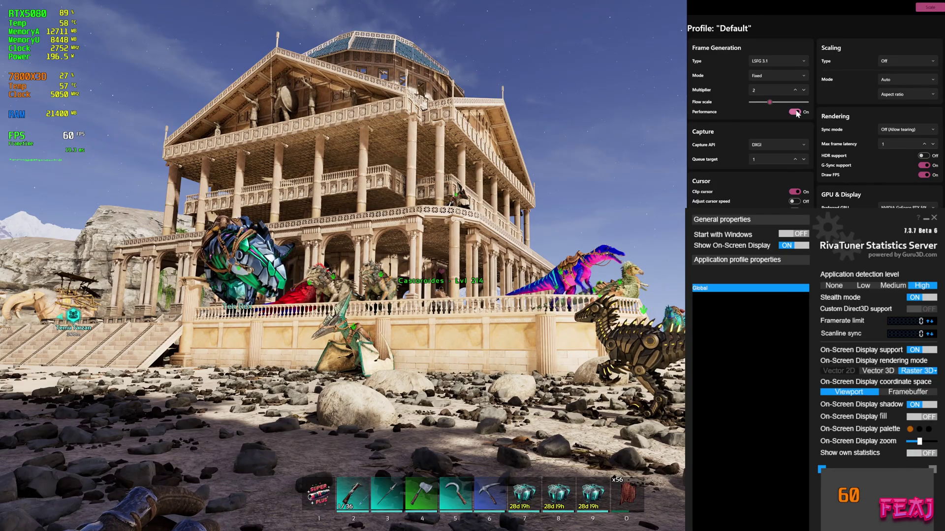
click(795, 112)
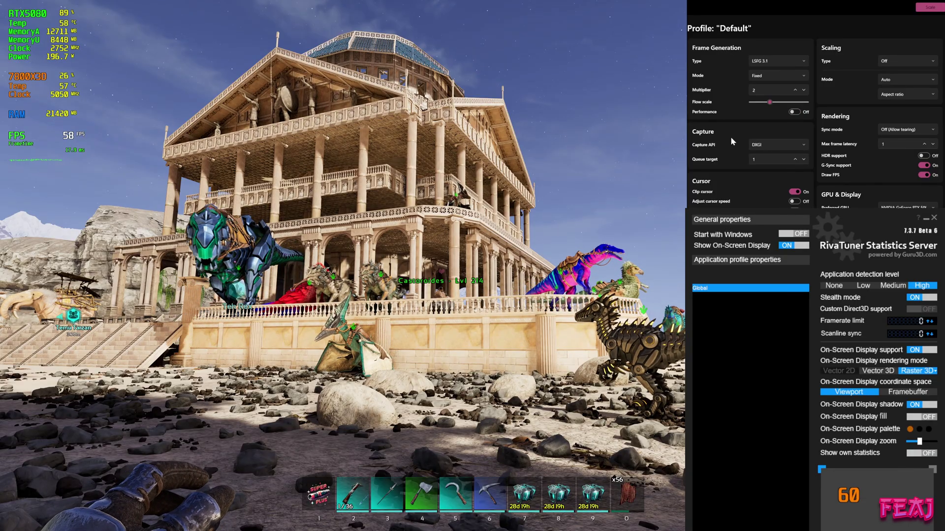
Set the capture API to WGC and the queue target to 0.
click(805, 148)
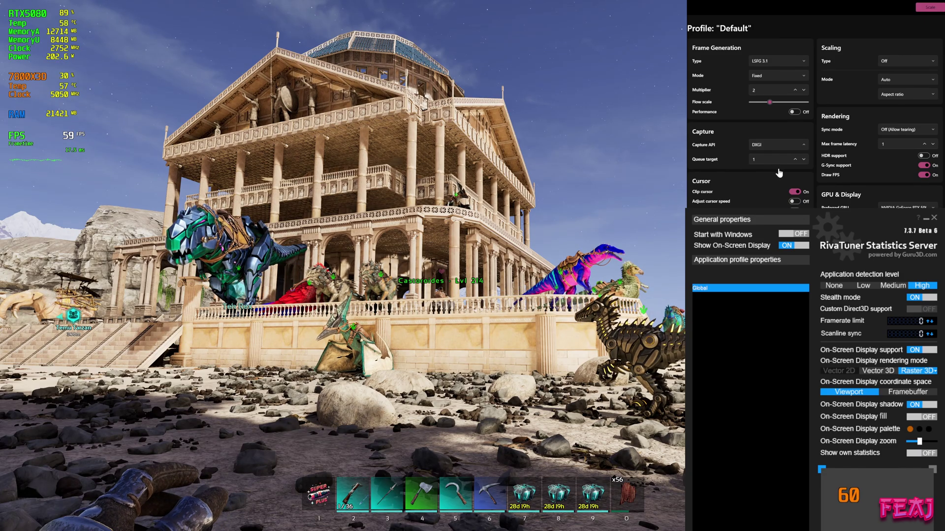
click(778, 167)
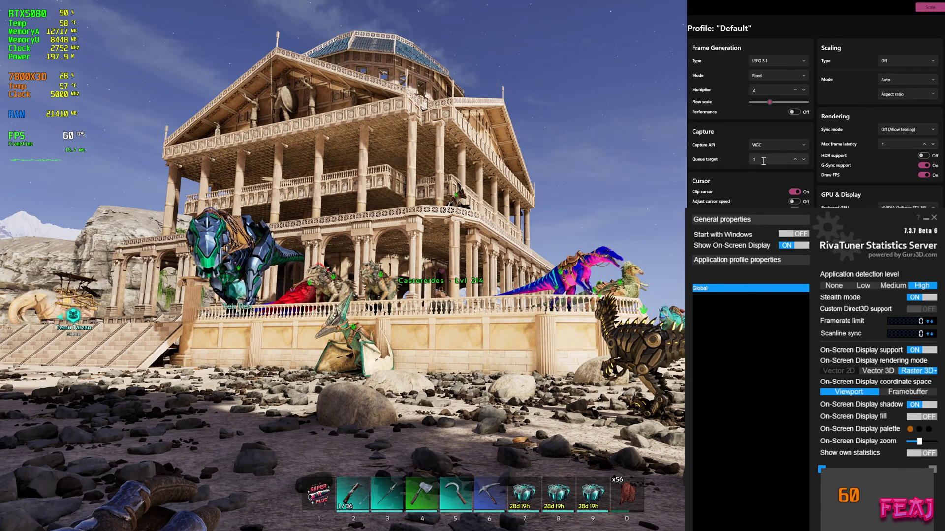
click(803, 160)
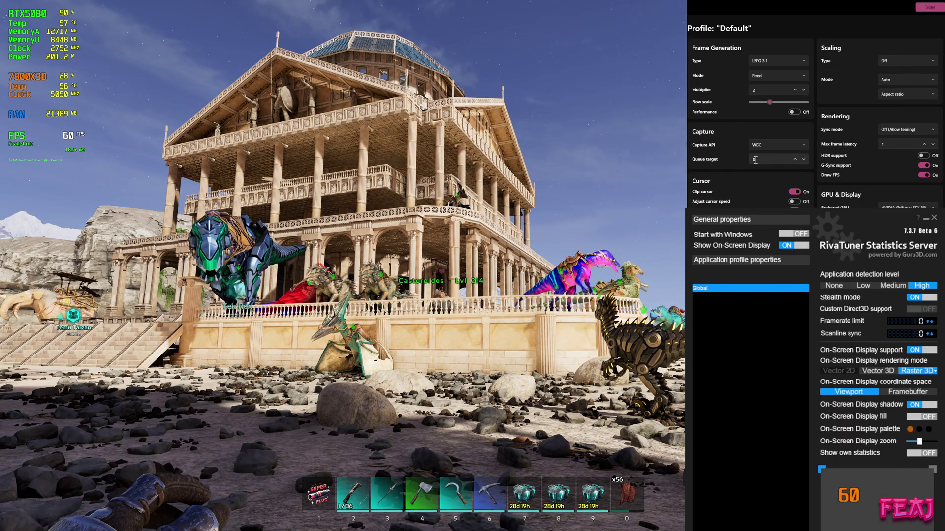
click(796, 160)
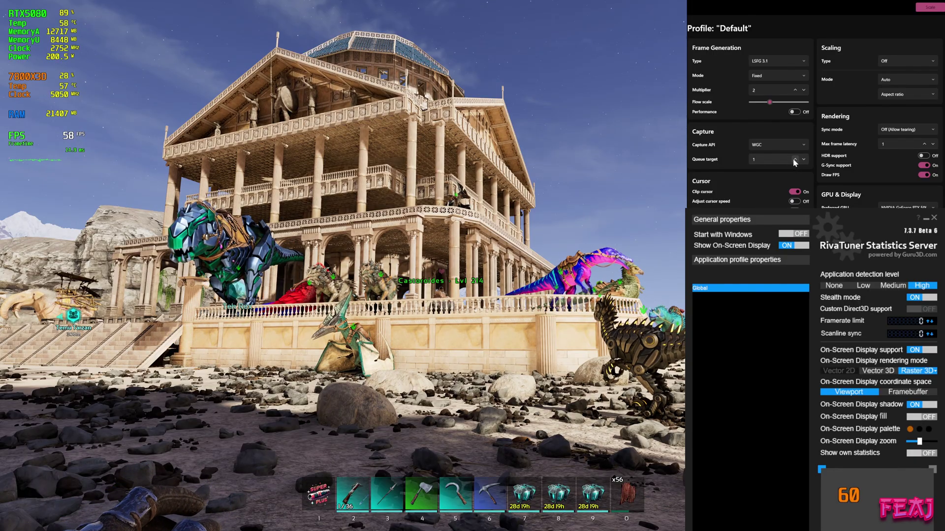
click(803, 159)
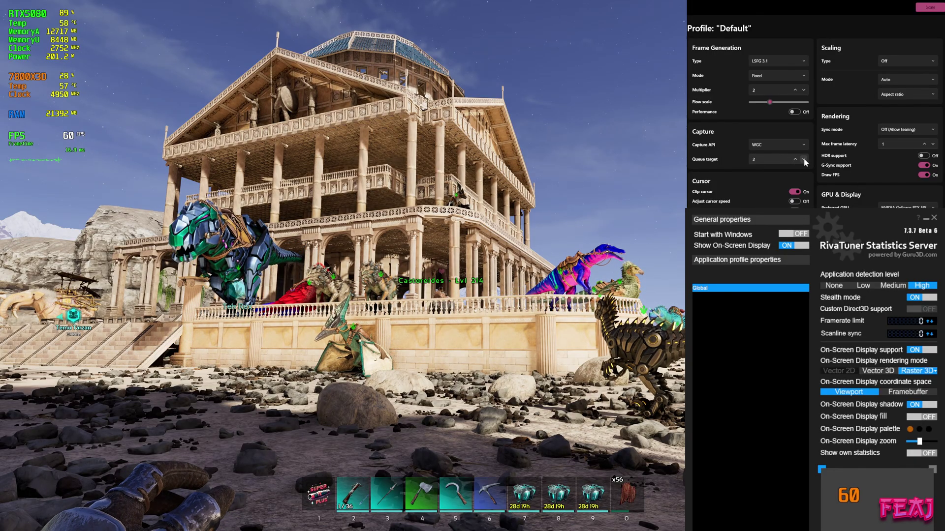
click(804, 160)
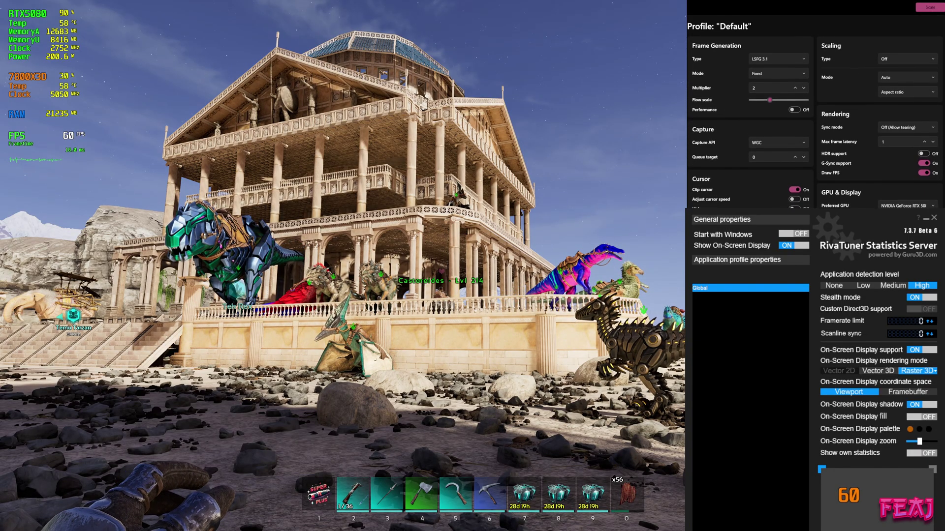
Set the max frame latency to 10 with sync mode at Off (Allow tearing), and check the preferred GPU and output display settings.
scroll(915, 96, down, 1)
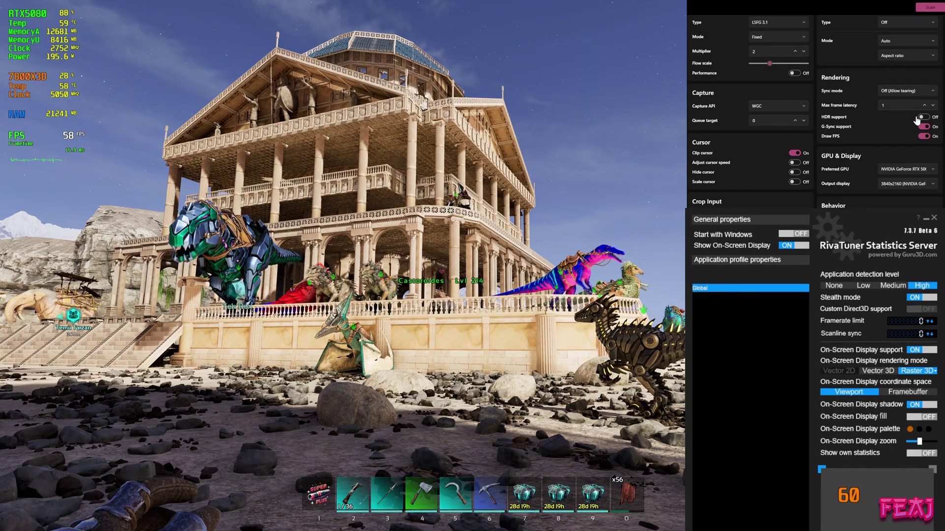
scroll(927, 95, up, 3)
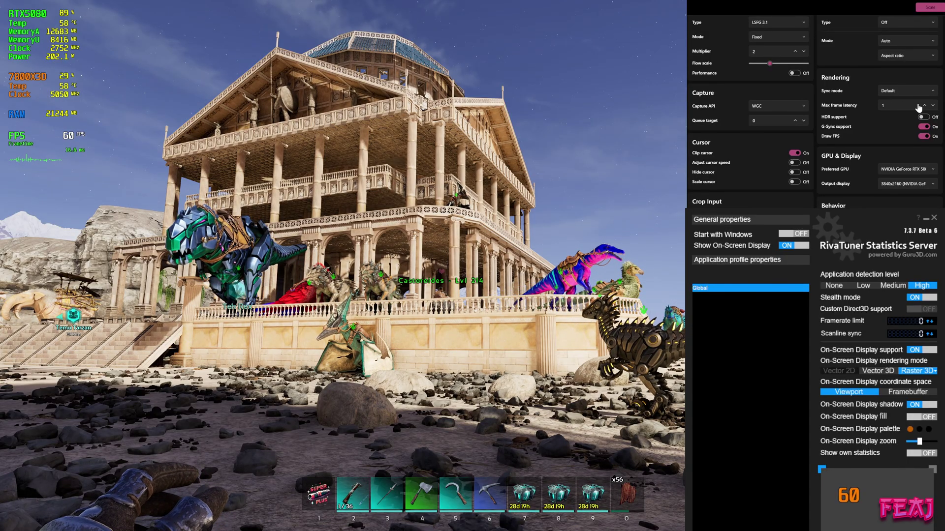
scroll(906, 93, down, 3)
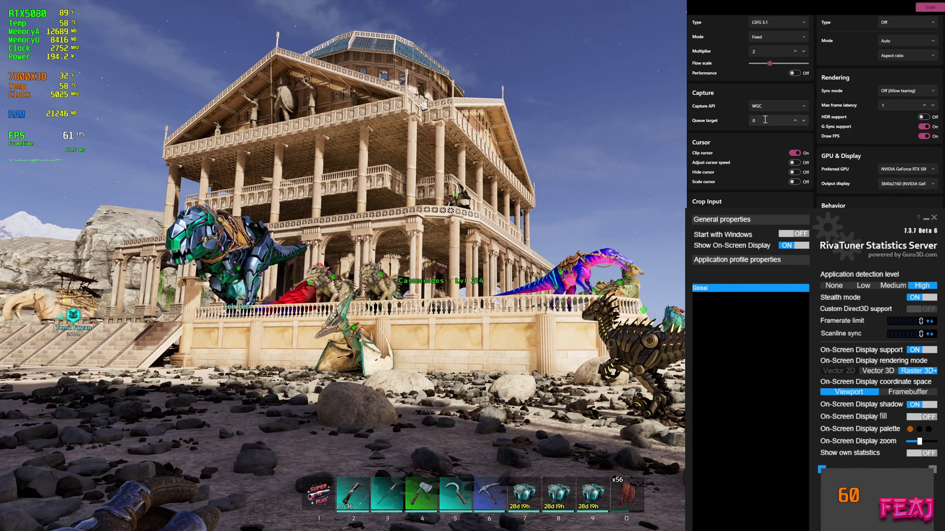
click(886, 107)
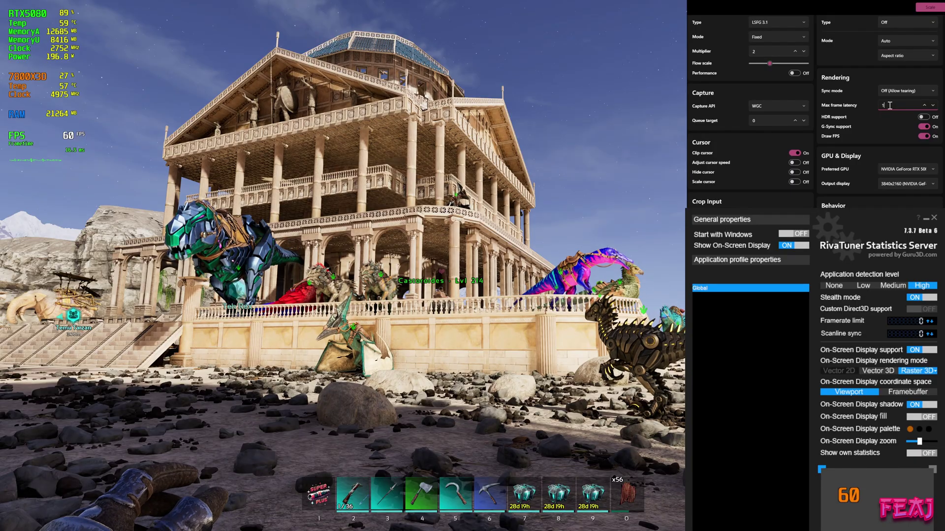
text(0)
click(867, 102)
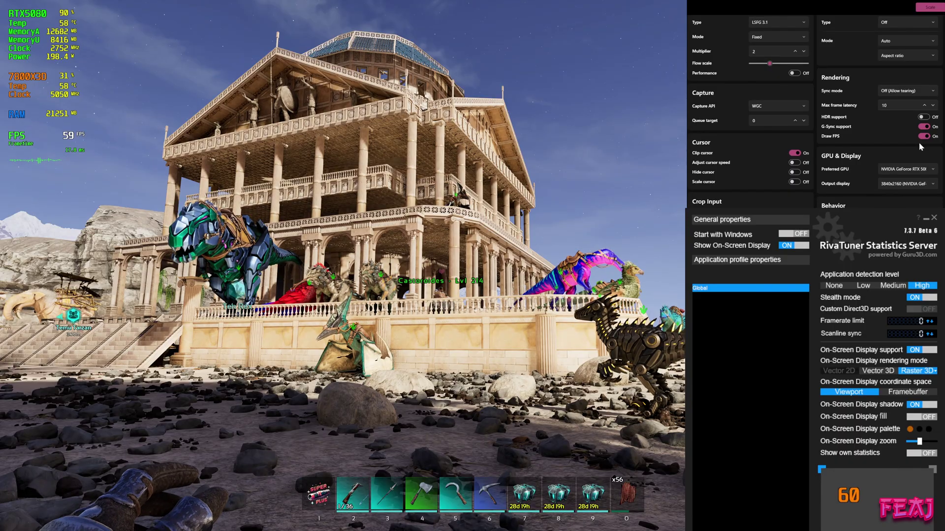
click(932, 171)
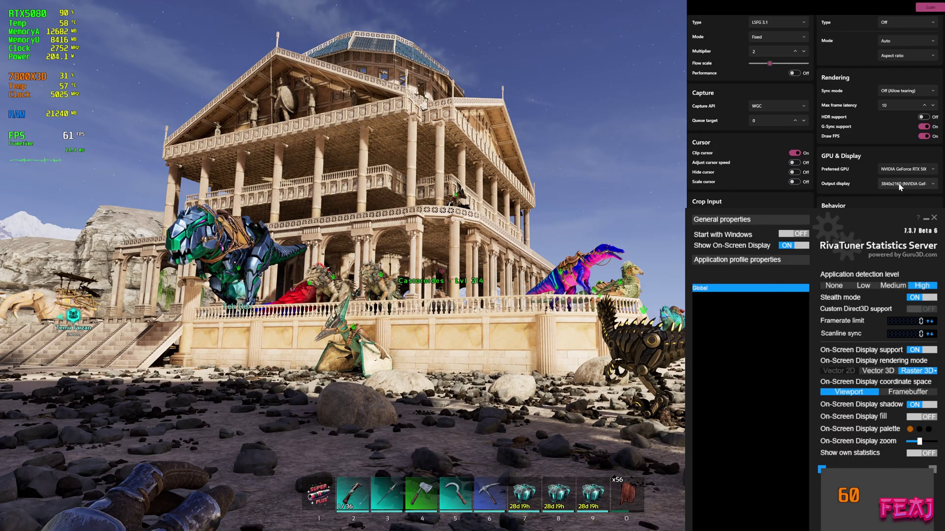
scroll(829, 186, down, 1)
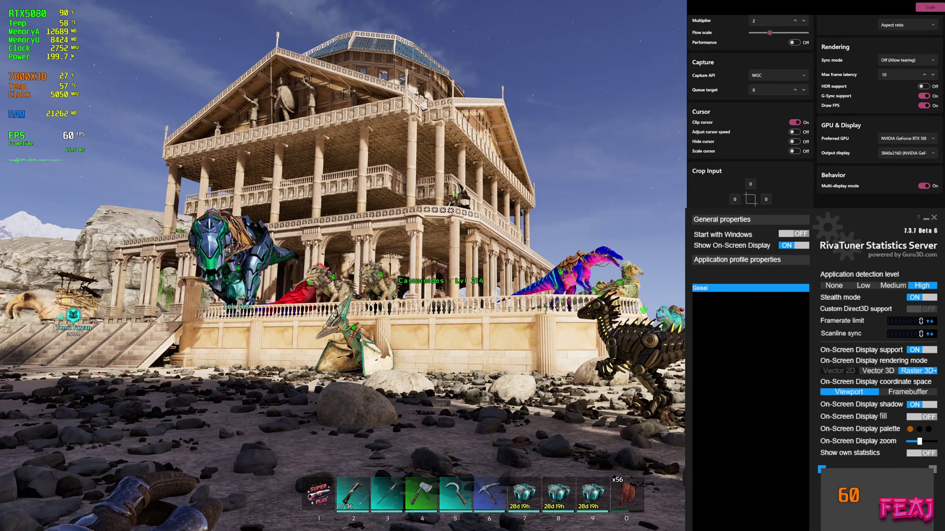
Walk forward through the ARK scene and activate scaling with the frame generation multiplier at 2.
key(w)
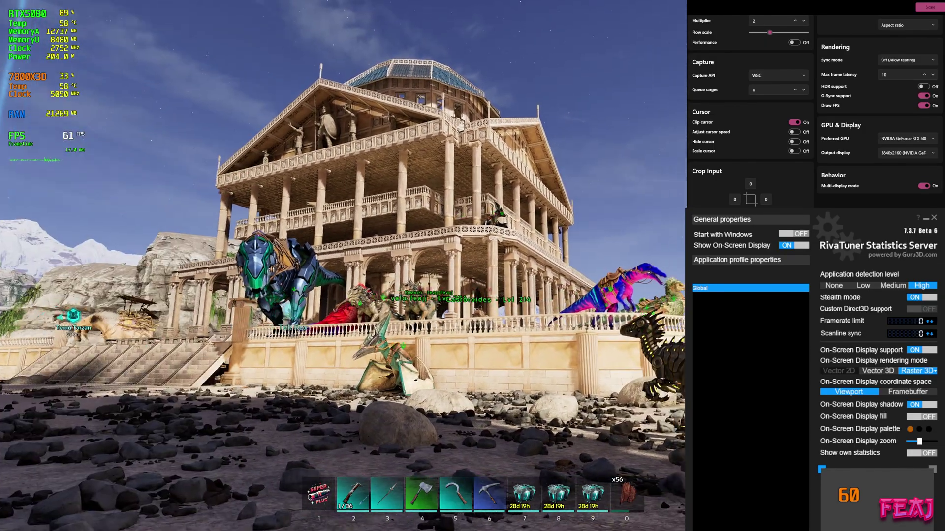
key(w)
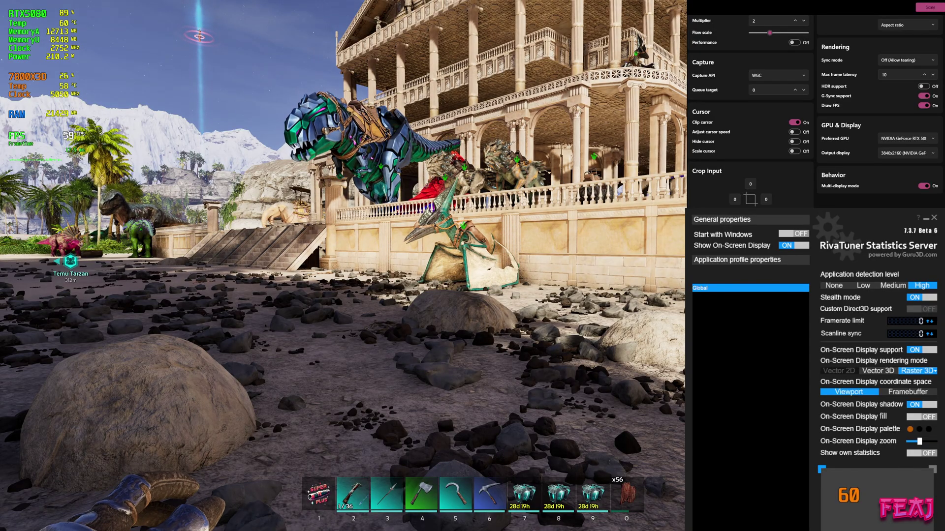
key(ctrl+alt+s)
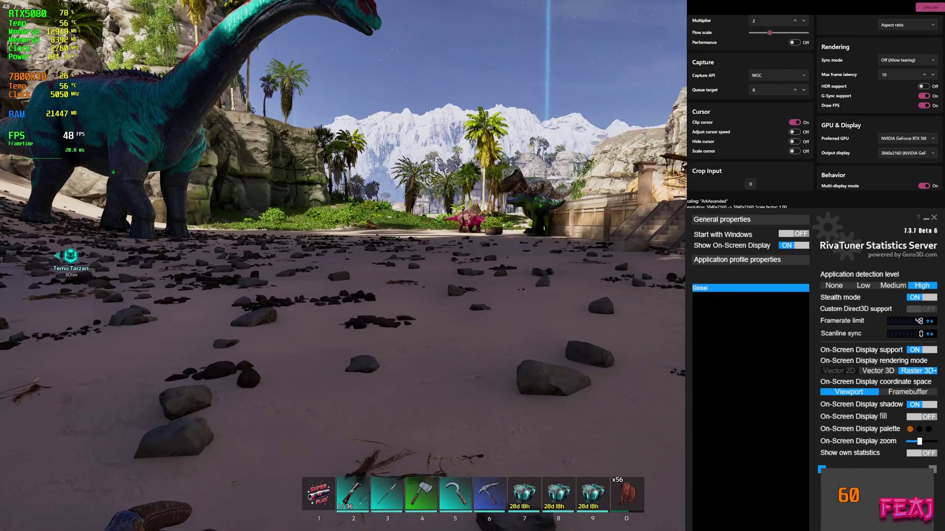
Walk around the temple grounds in the game to examine motion smoothness with 2x frame generation.
key(w)
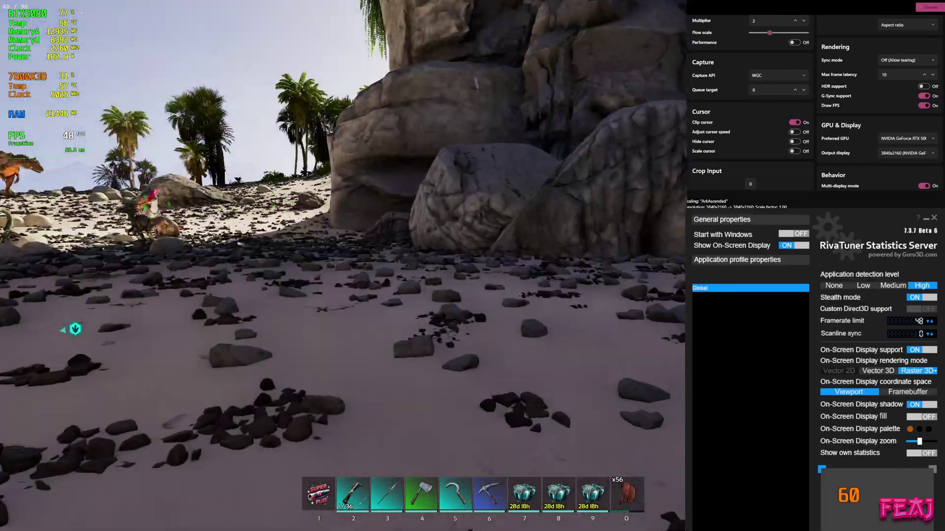
key(w)
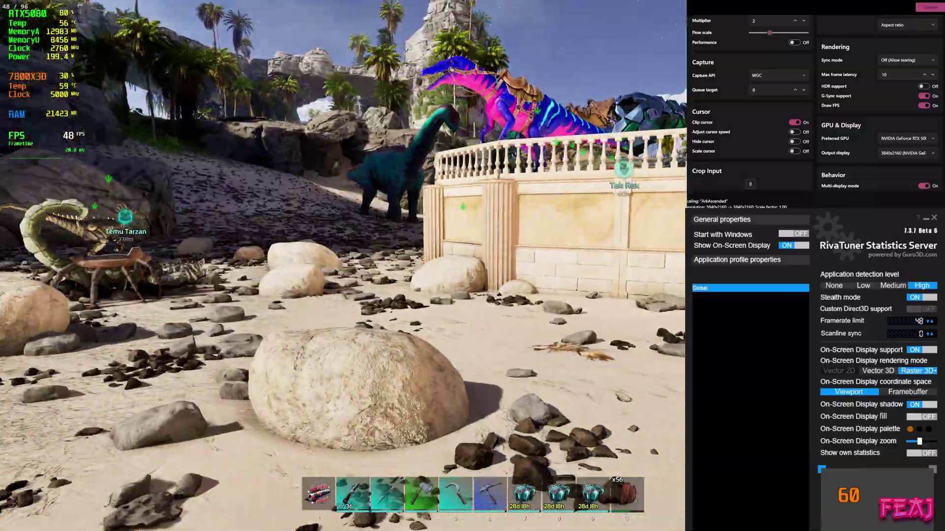
key(w)
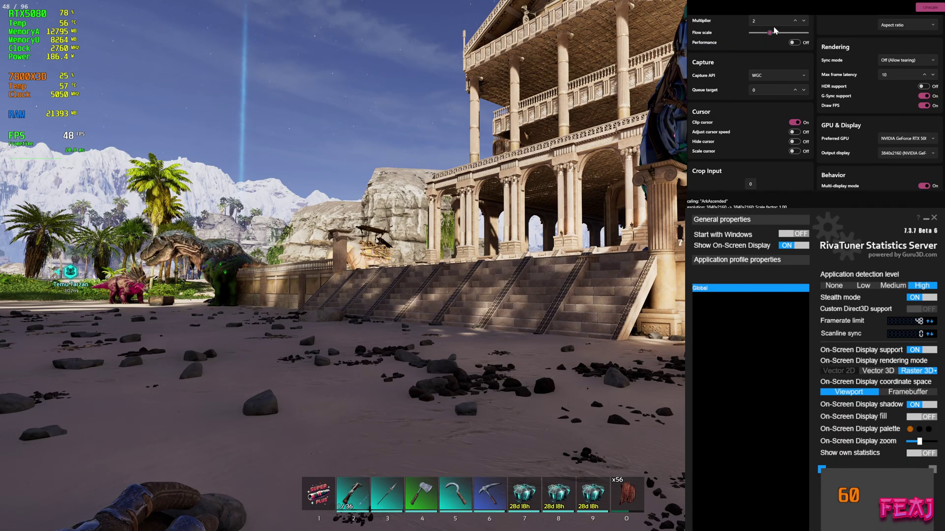
Set the frame generation multiplier to 3 and restart scaling on the game to test its motion.
scroll(785, 35, up, 3)
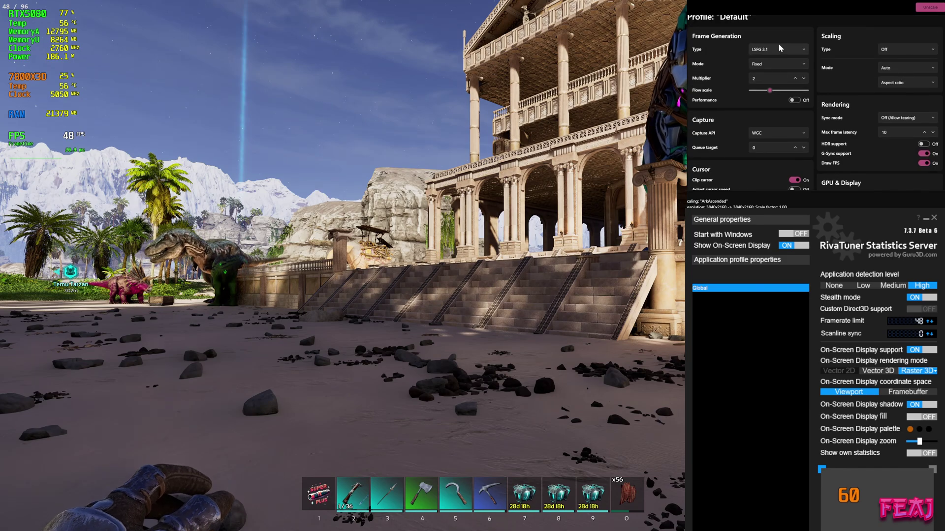
click(795, 79)
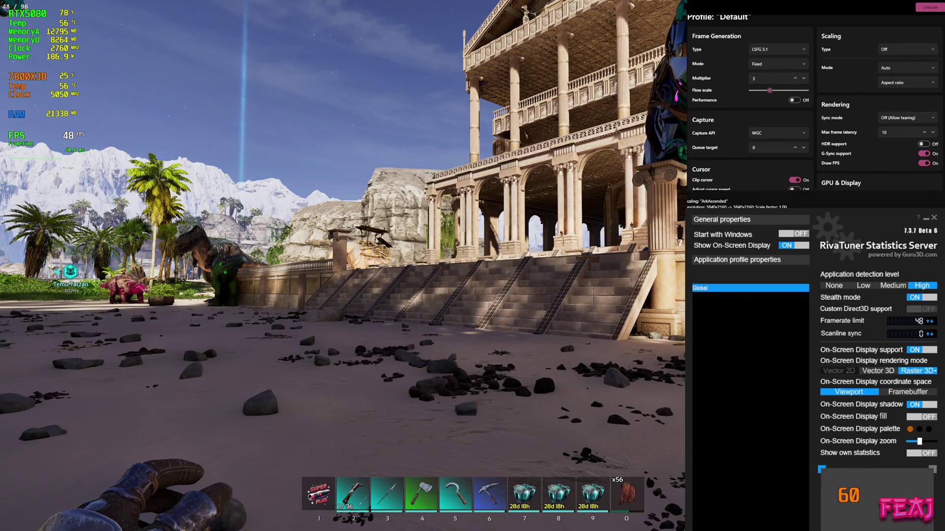
click(280, 297)
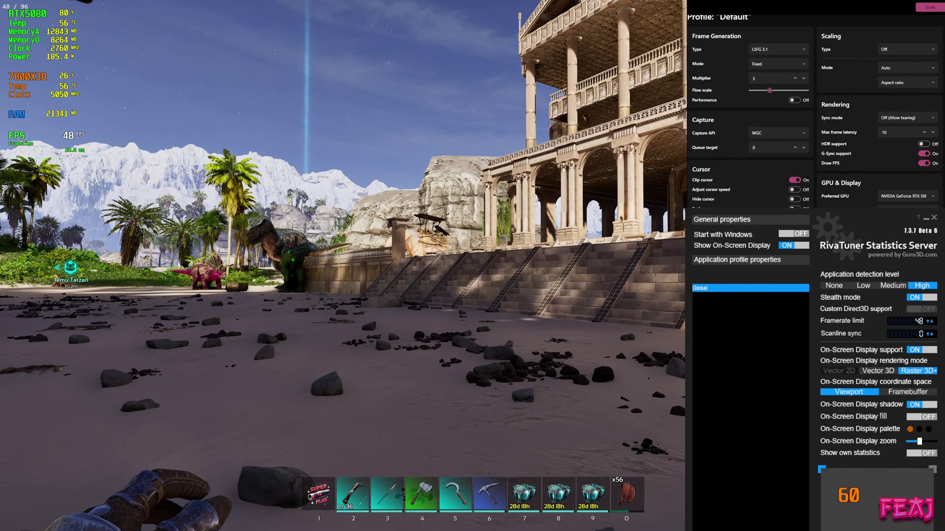
key(ctrl+alt+s)
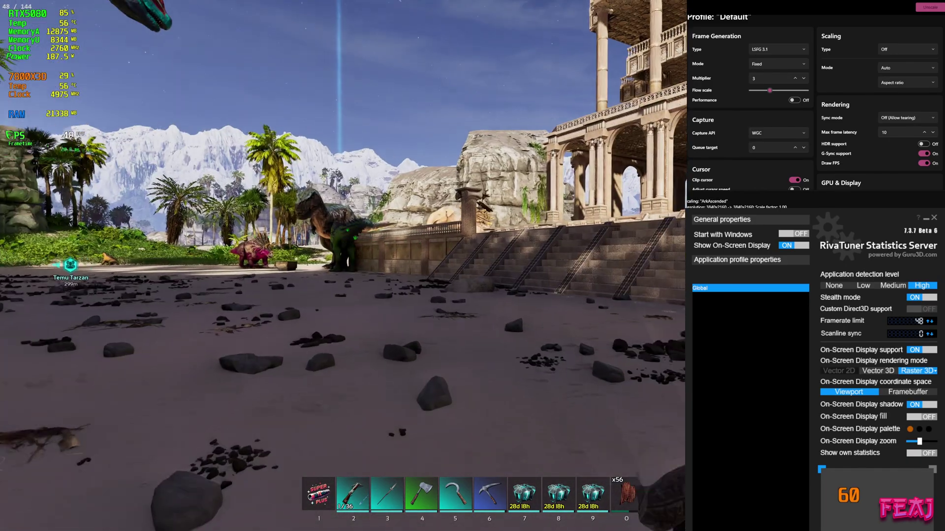
key(w)
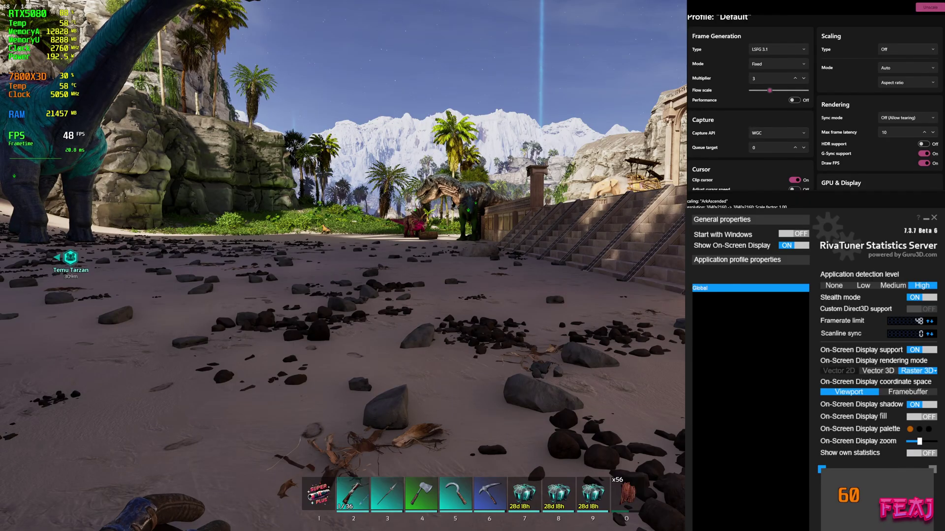
Switch frame generation to Adaptive mode with a target of 144 and set RivaTuner's framerate limit to 0.
click(770, 86)
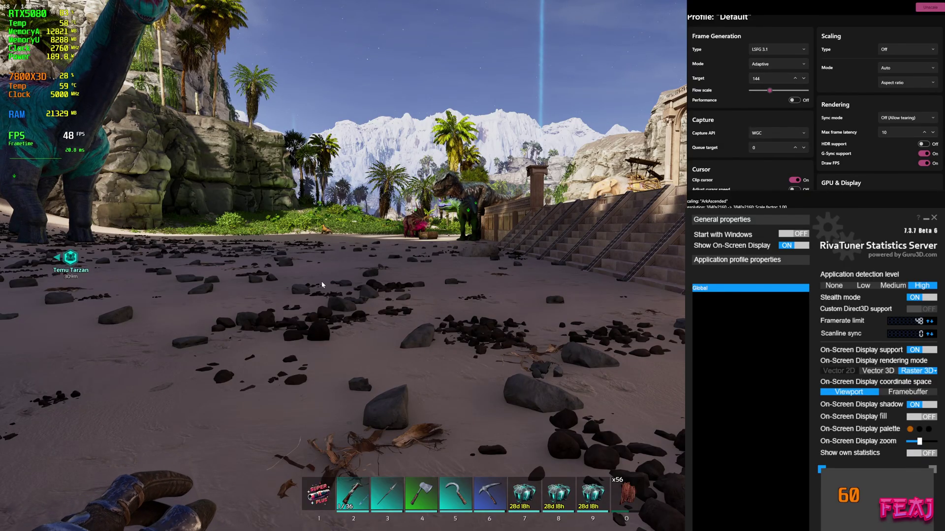
click(918, 320)
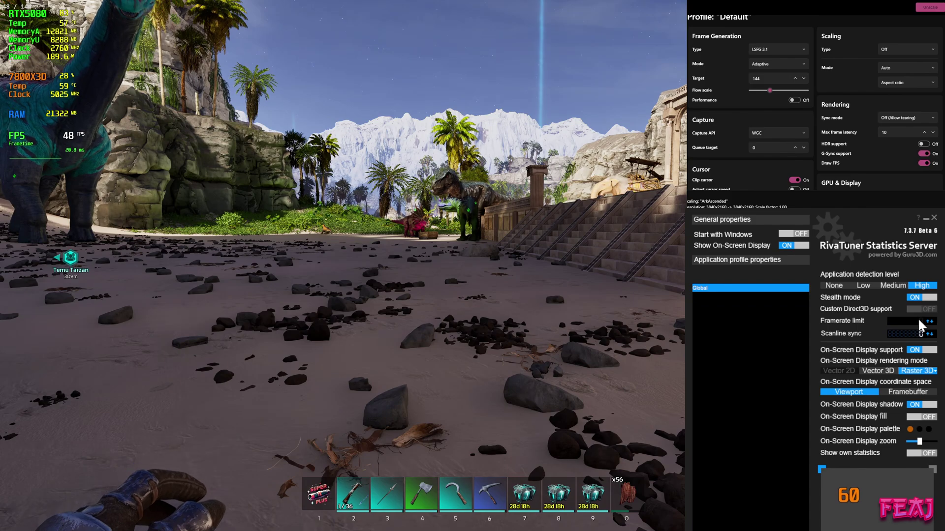
text(0)
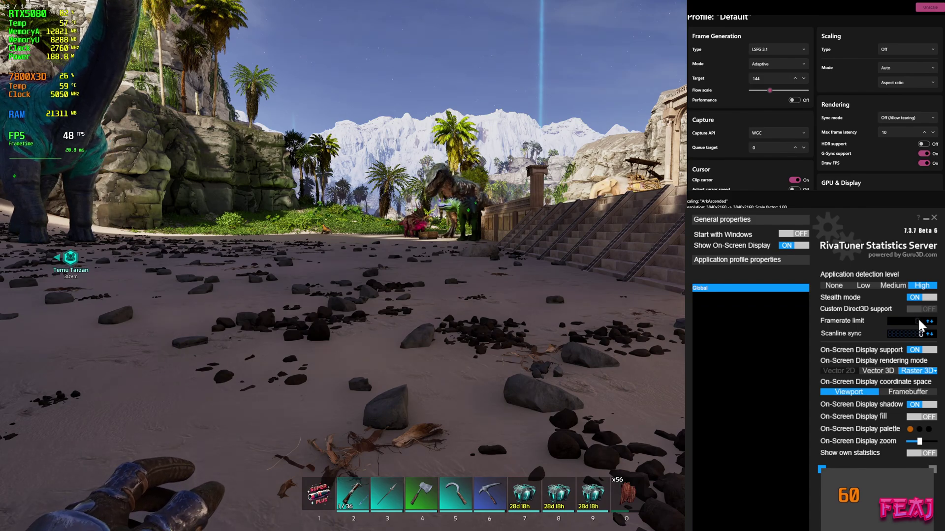
key(Return)
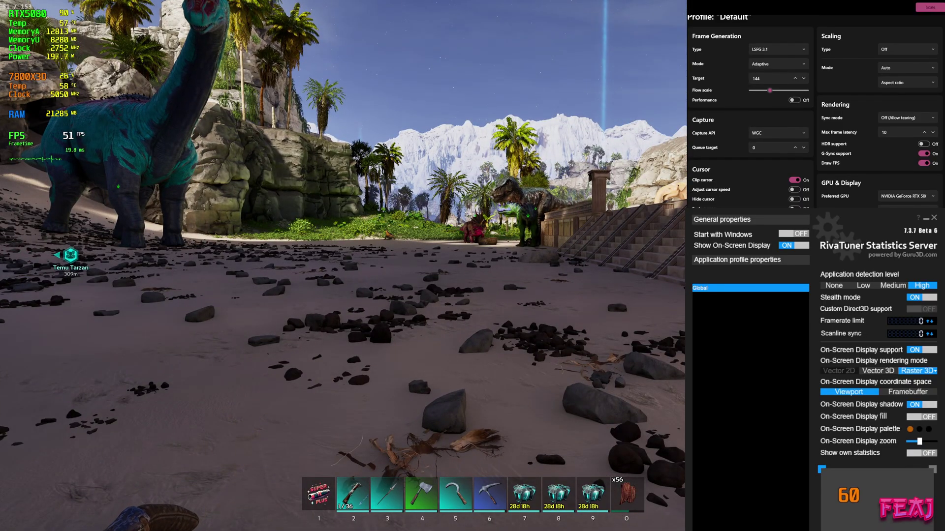
Activate scaling on the game and walk around the temple terrace to examine motion smoothness with adaptive frame generation.
key(ctrl+alt+s)
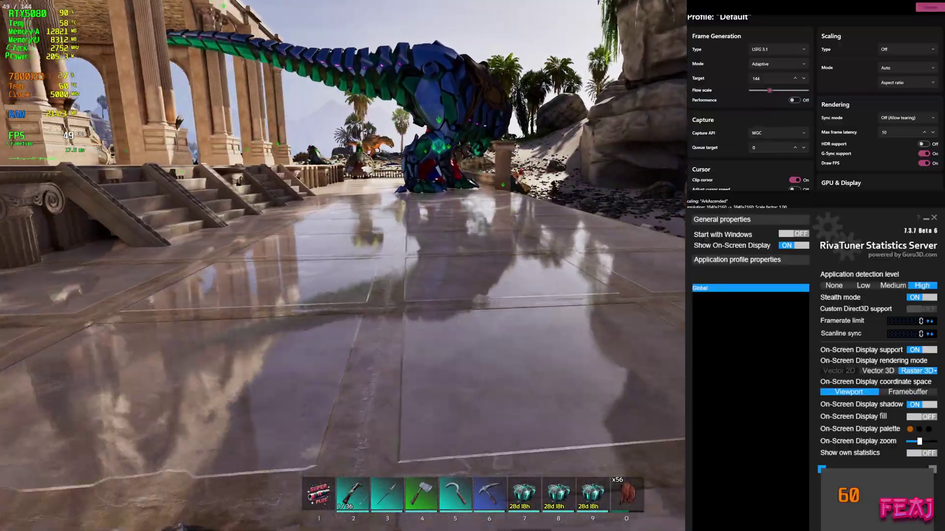
key(w)
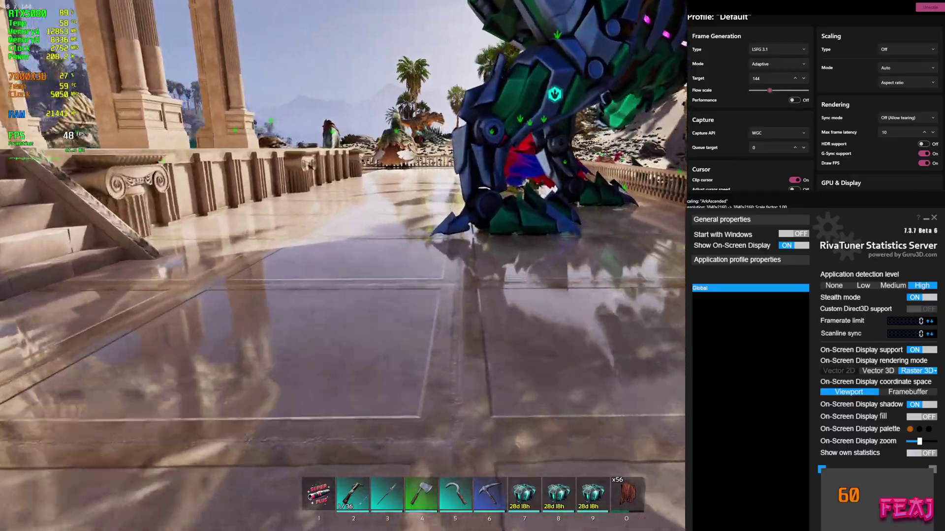
key(w)
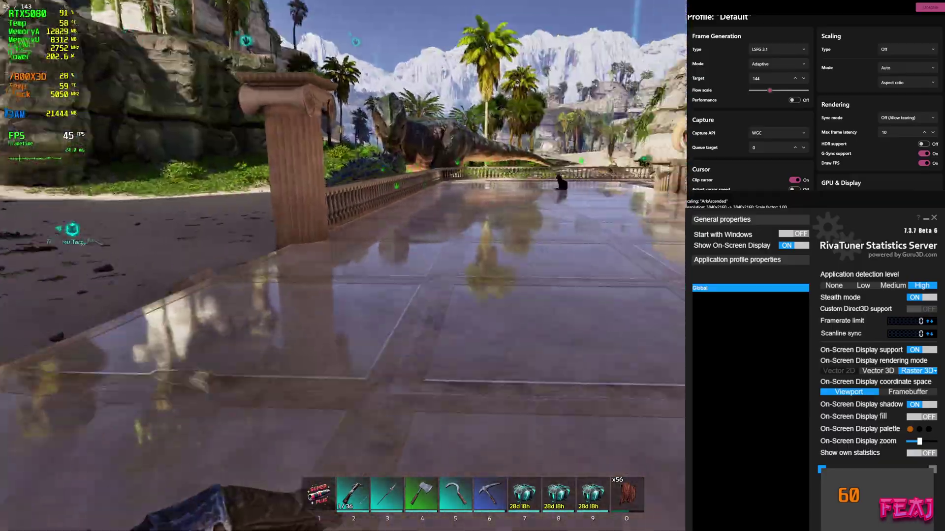
key(w)
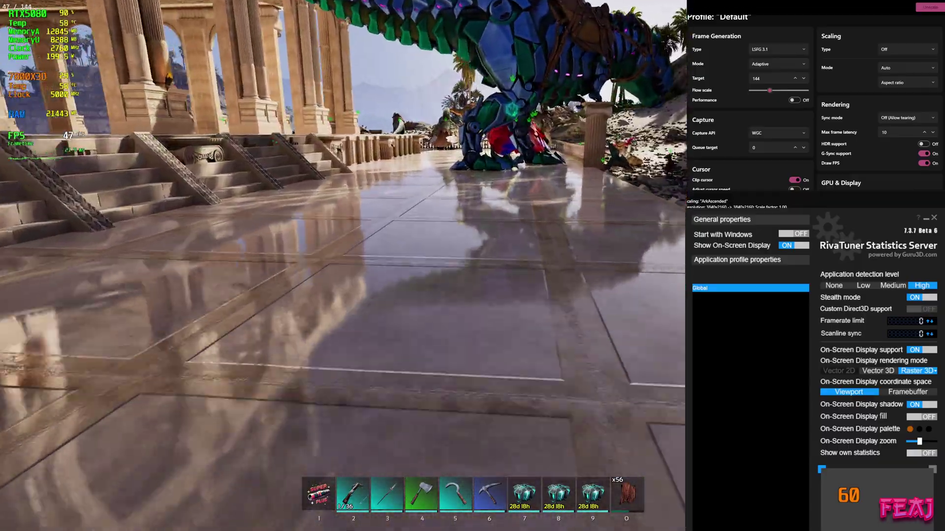
key(w)
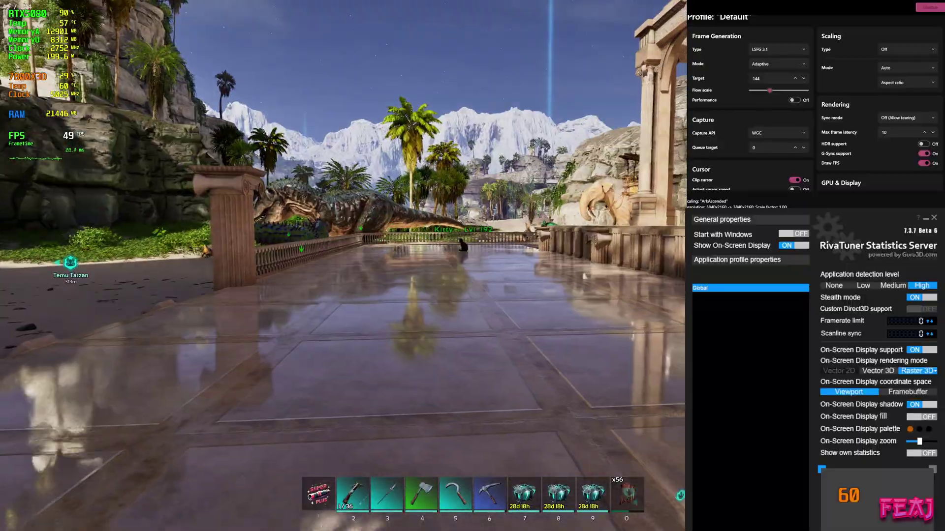
key(w)
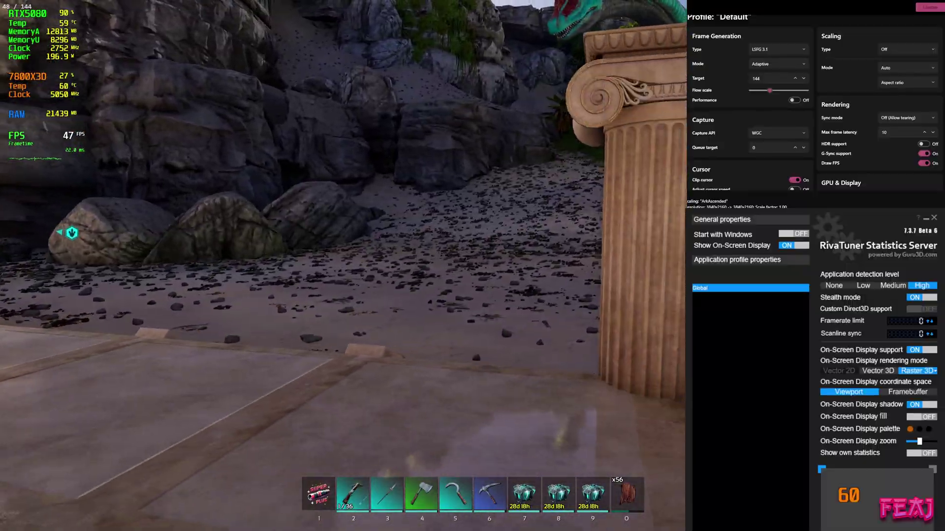
key(w)
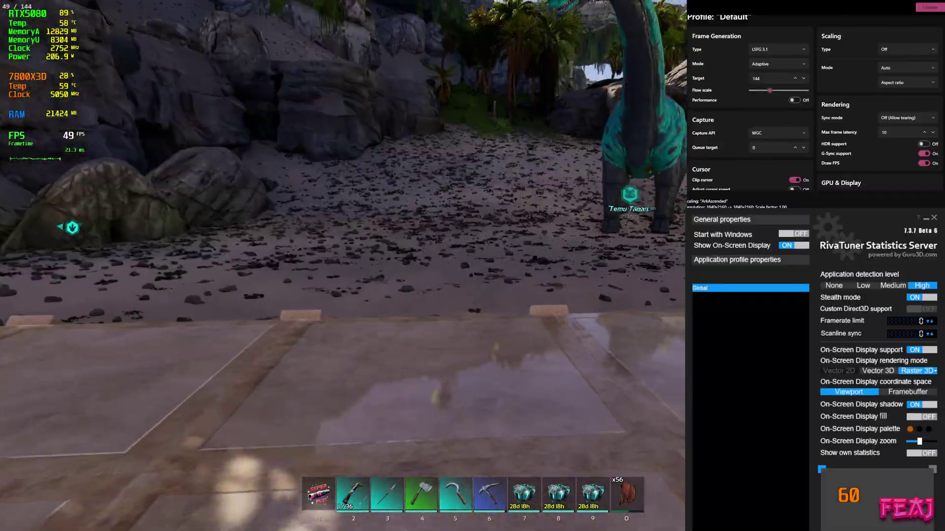
key(w)
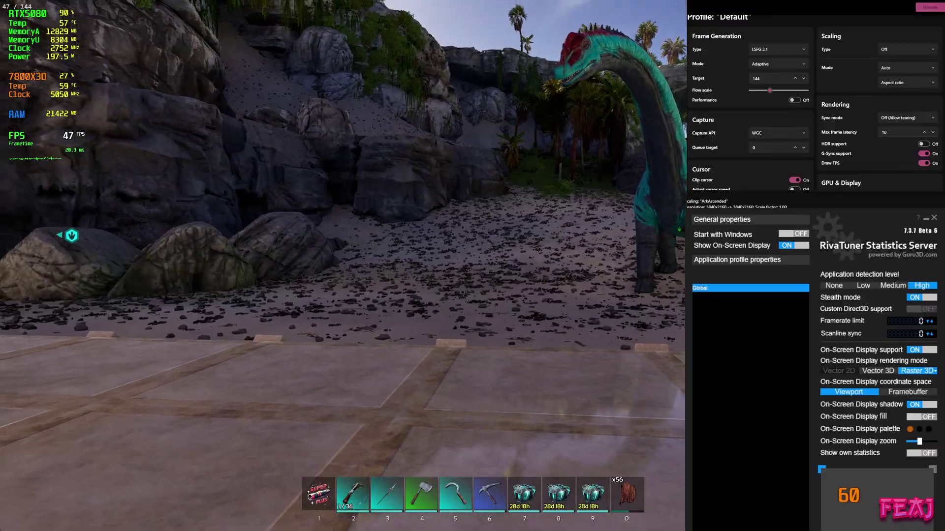
key(w)
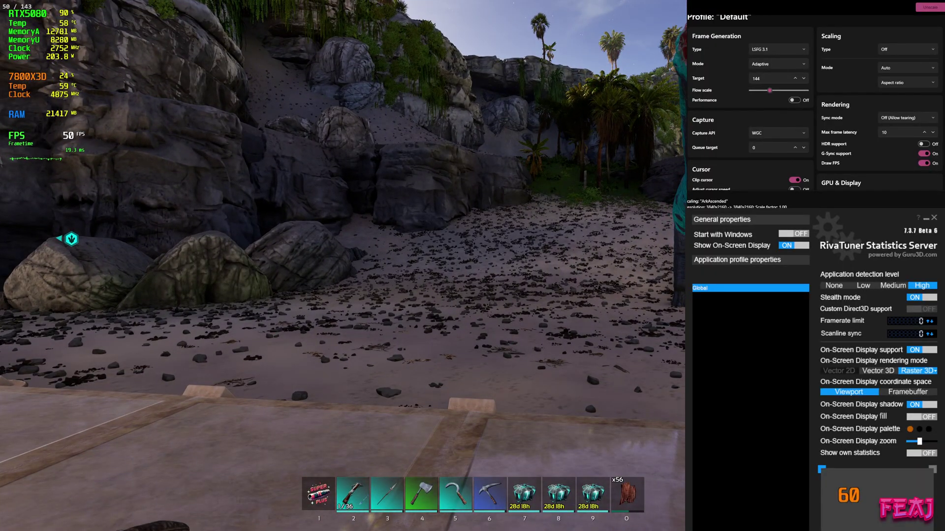